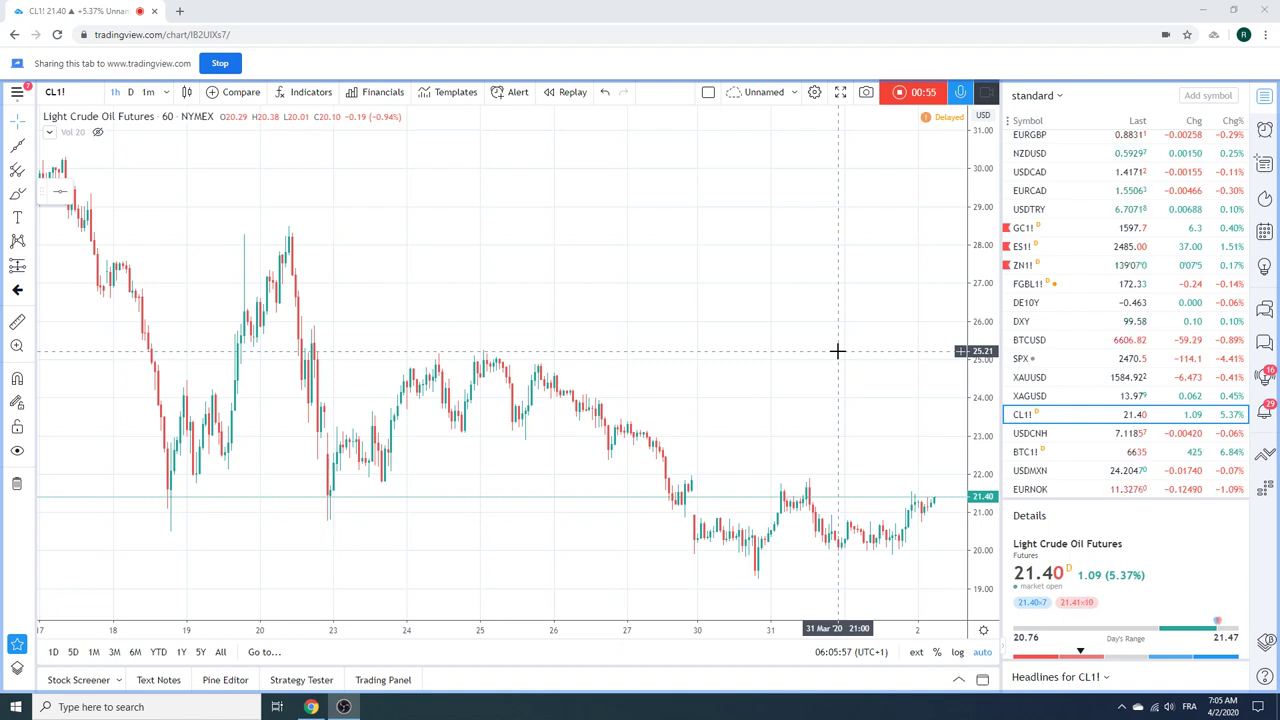
Zoom out the CL1! hourly chart's time axis to show price action from 16 March onward
scroll(810, 362, down, 2)
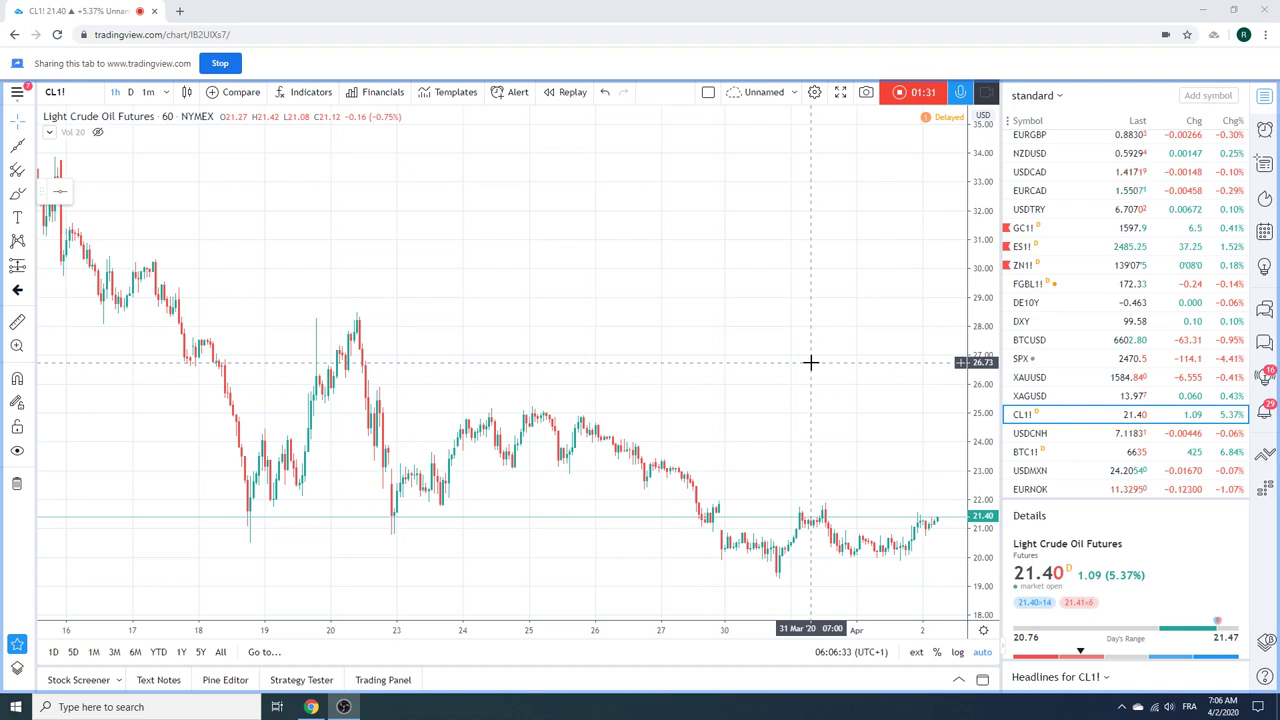
Load the ES1! hourly chart from the watchlist and zoom it out and back in
click(1043, 249)
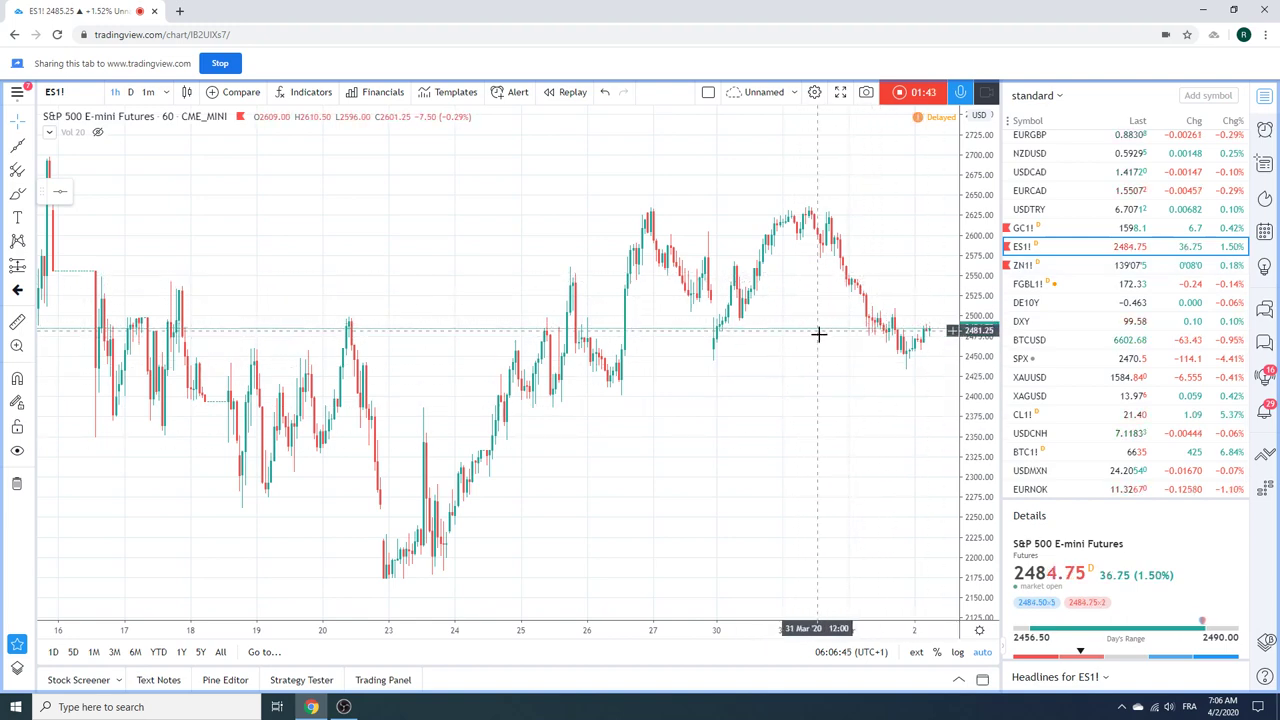
scroll(748, 332, down, 4)
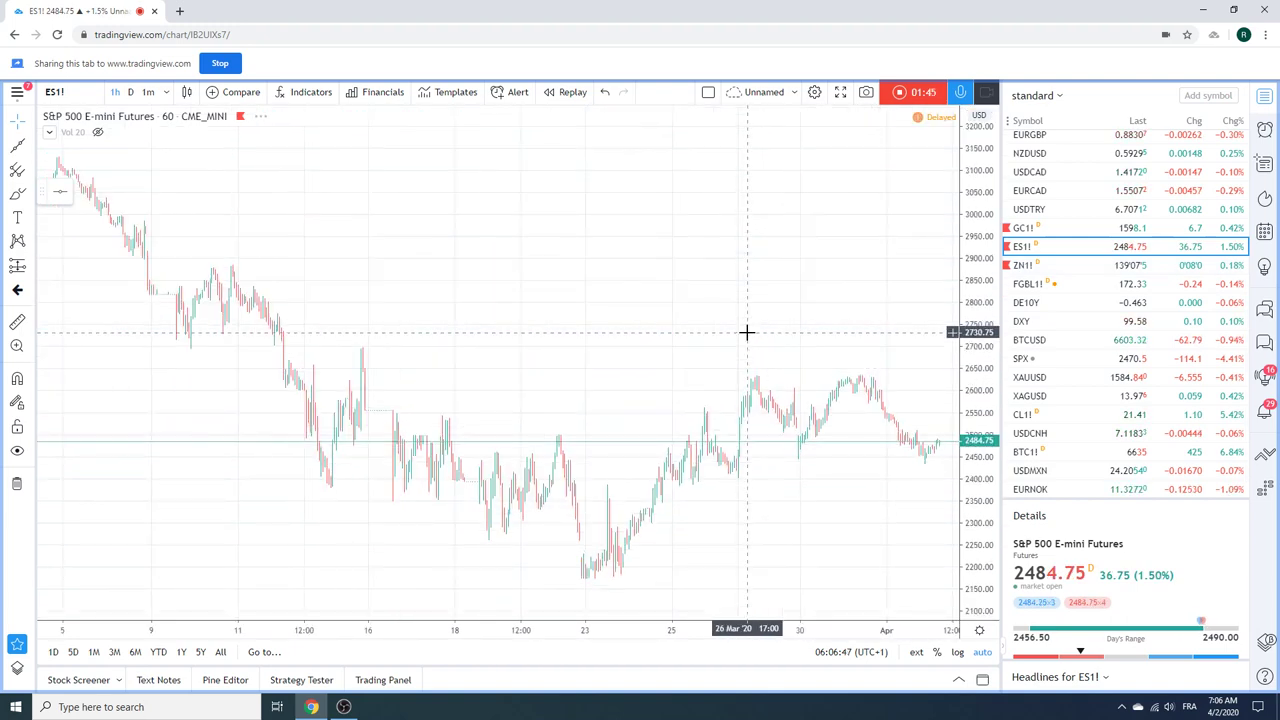
scroll(748, 332, up, 3)
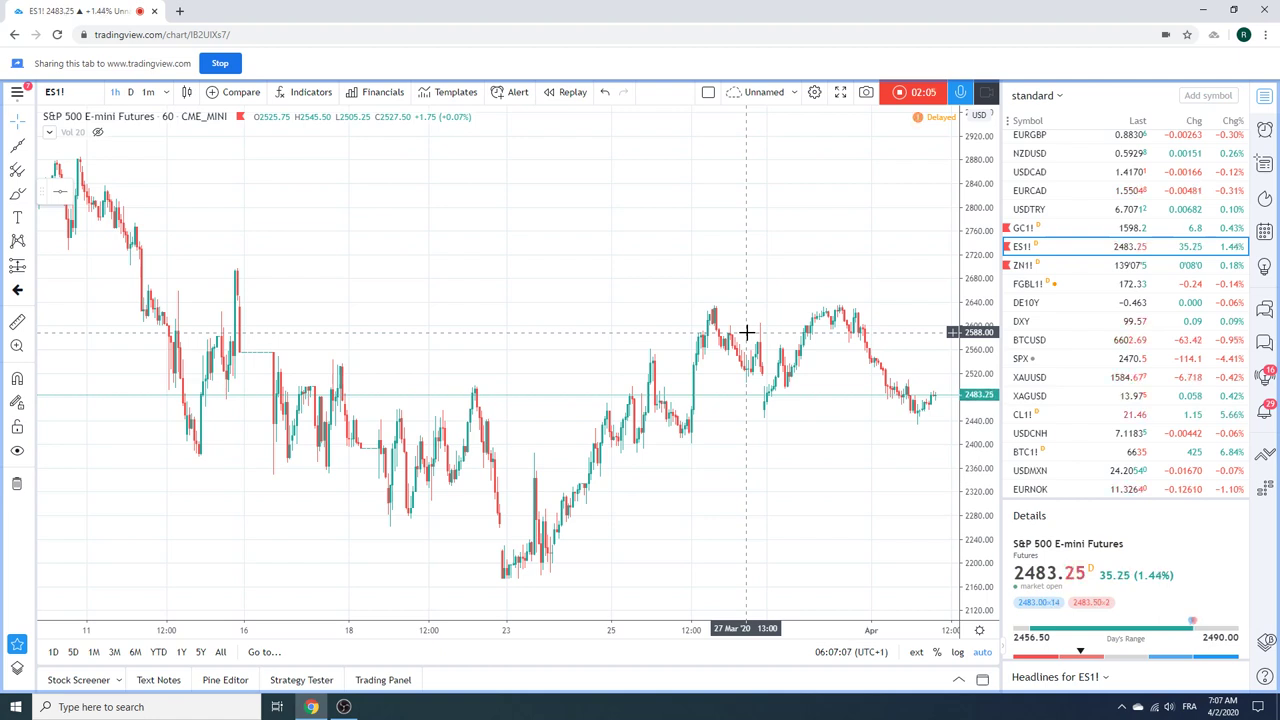
Load the GC1! hourly chart, then bring the watchlist back to its top
click(1025, 236)
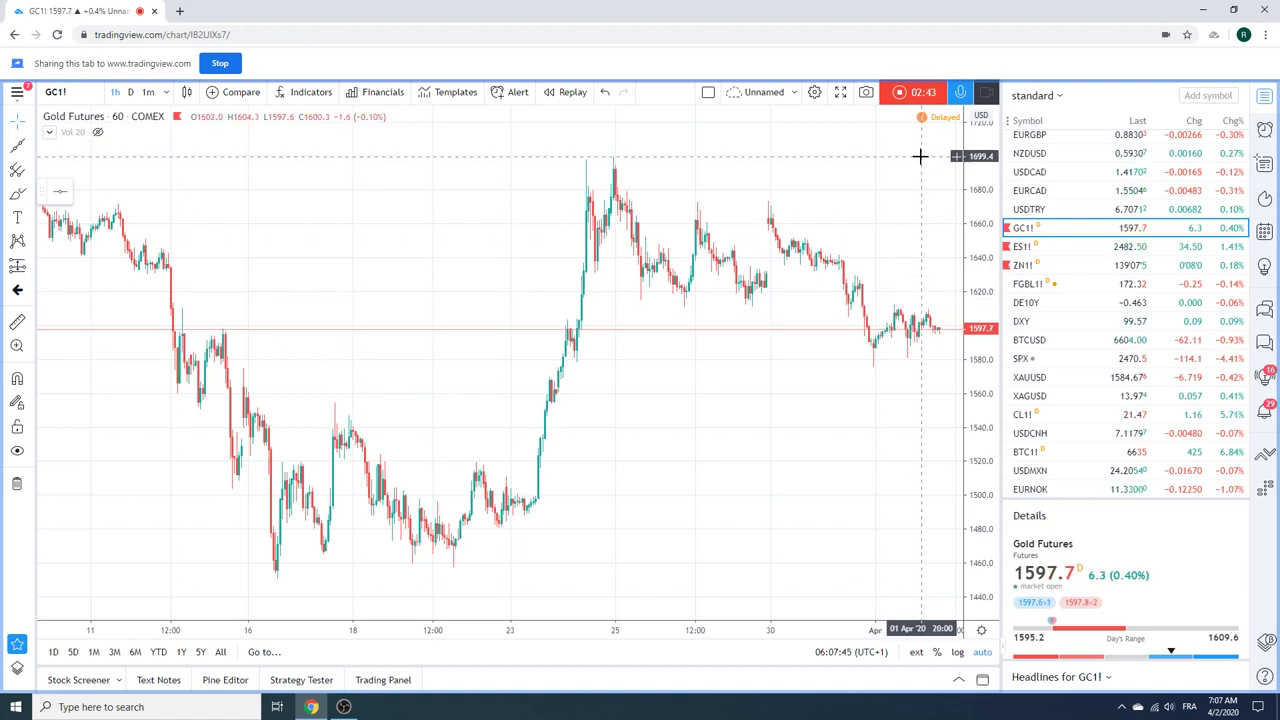
scroll(1084, 313, up, 2)
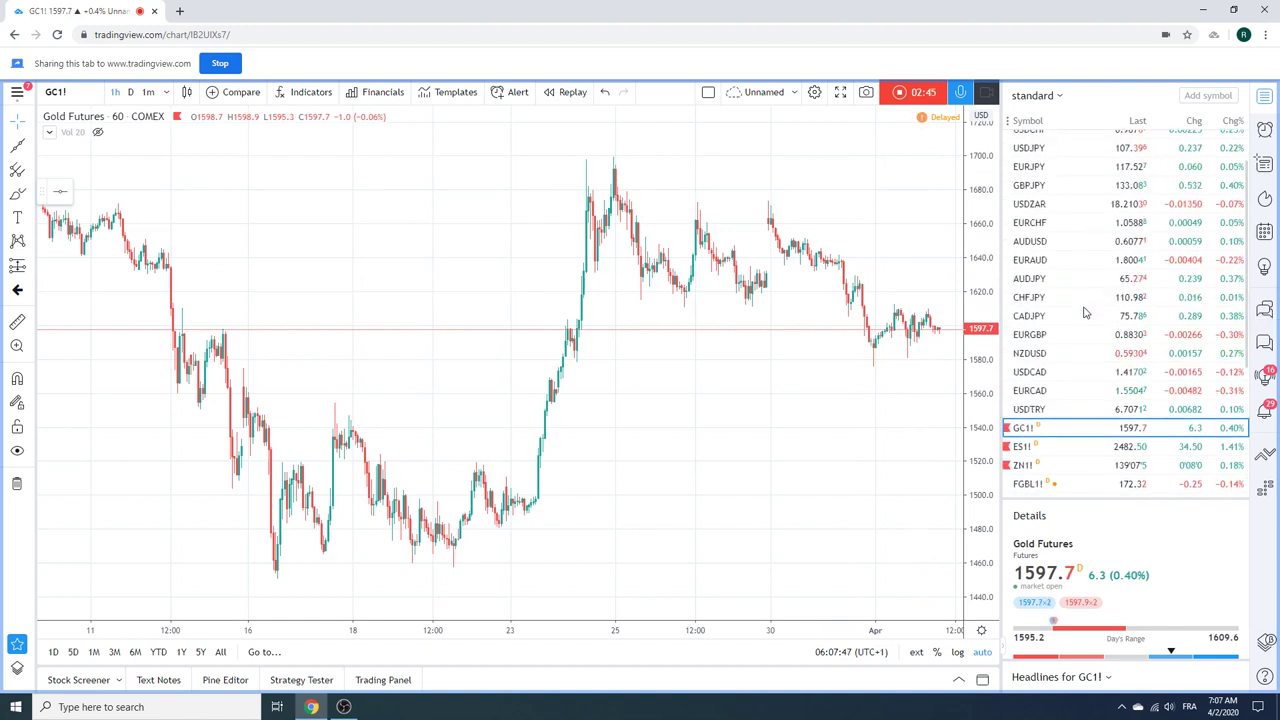
scroll(1050, 316, up, 2)
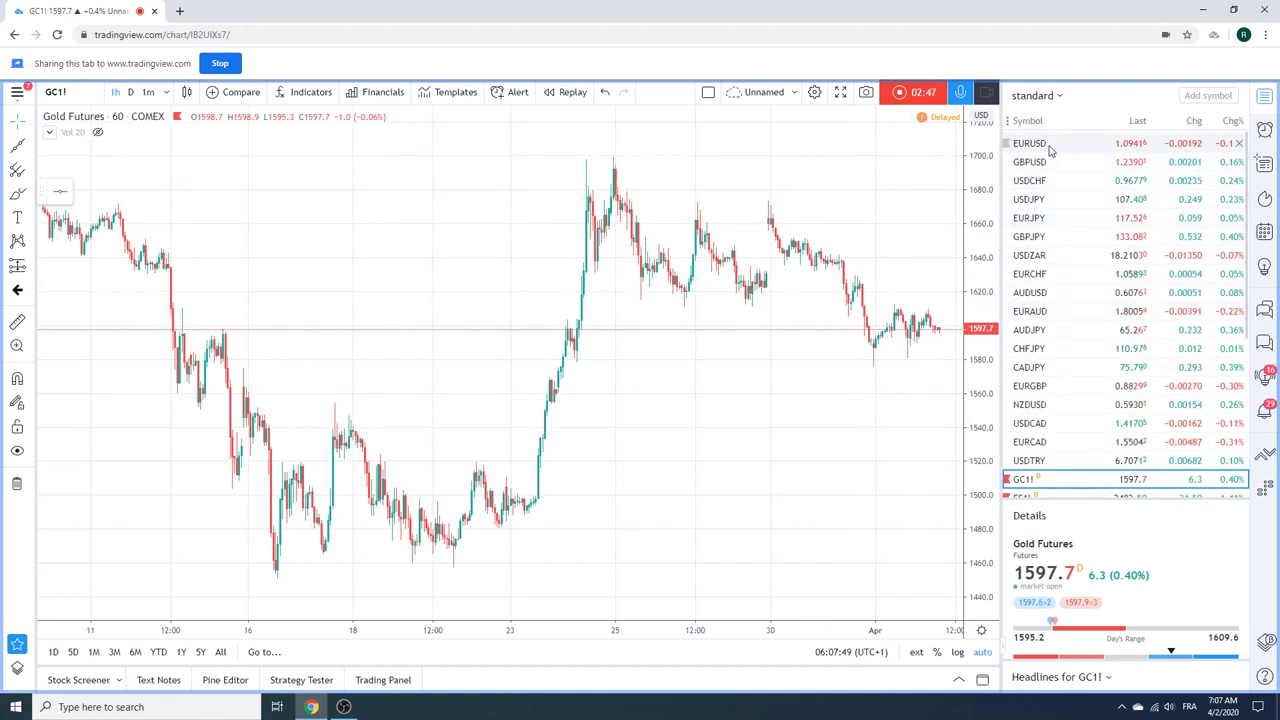
Review the EURUSD hourly chart, then bring up USDCHF from the watchlist
click(1050, 150)
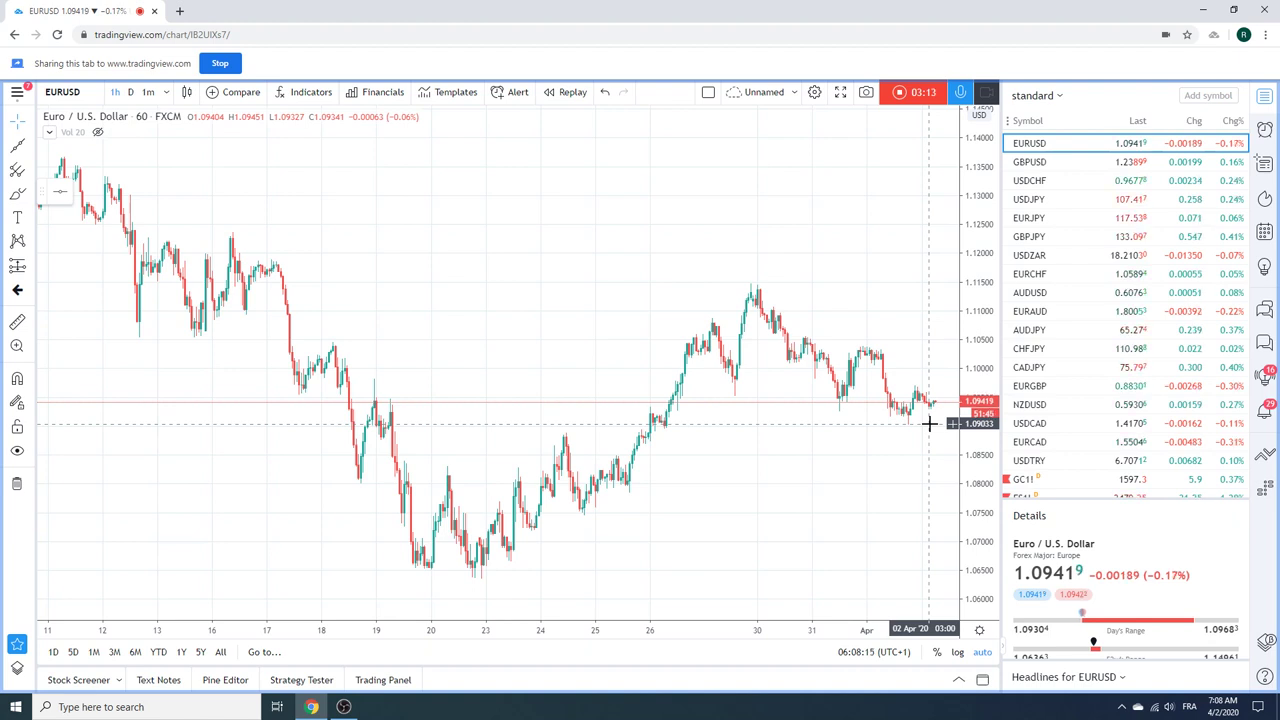
click(1033, 182)
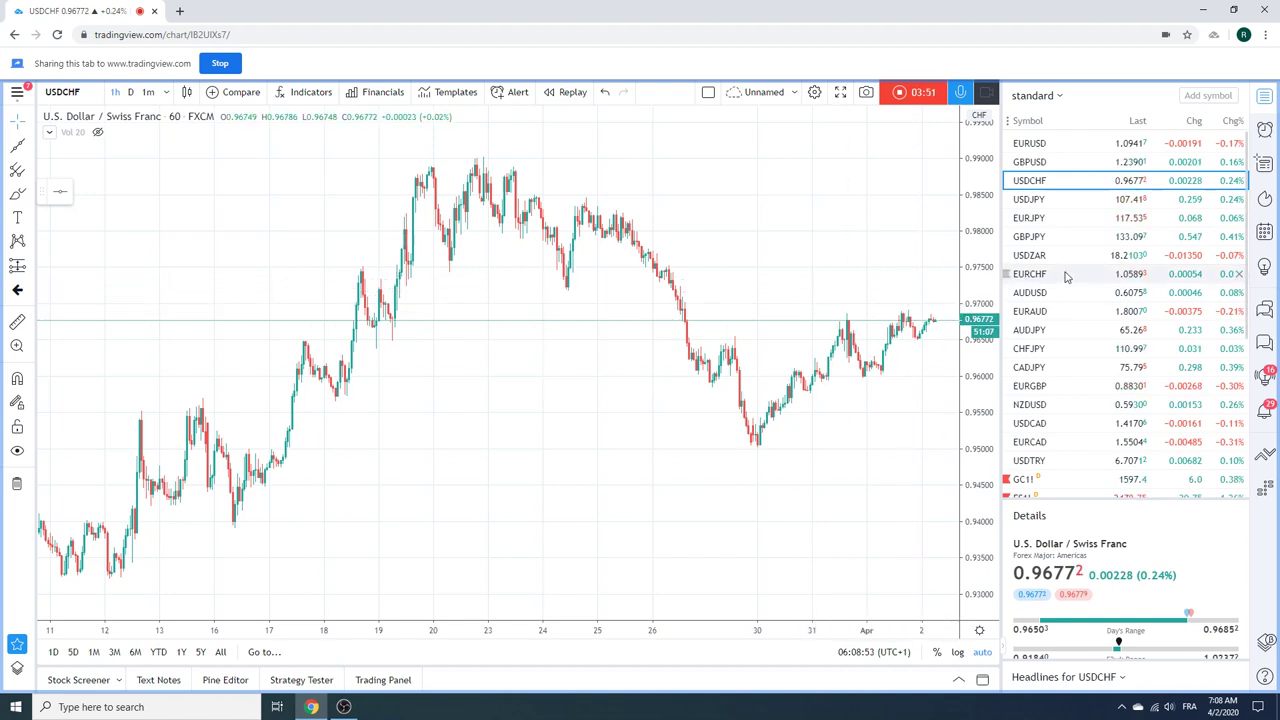
Review the USDJPY hourly chart and its rising trend line, then switch to AUDUSD
click(1035, 203)
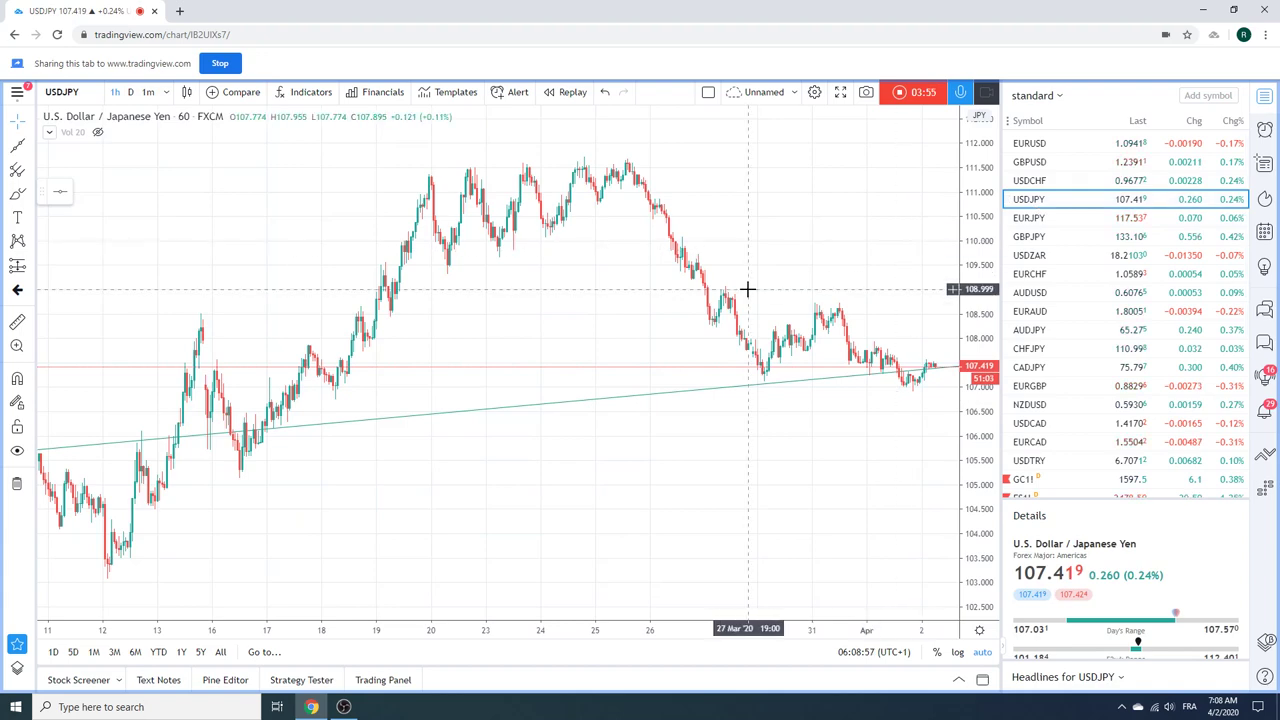
scroll(623, 291, up, 2)
scroll(629, 316, down, 3)
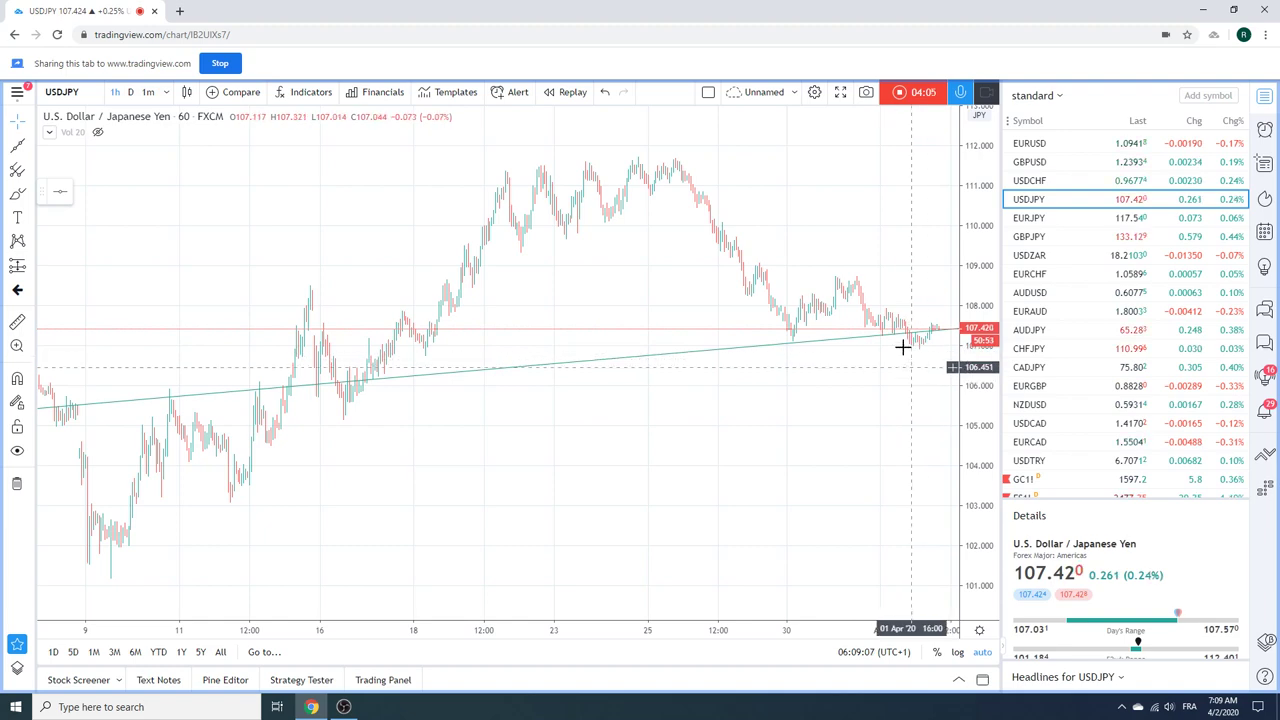
scroll(864, 380, up, 2)
scroll(864, 380, up, 1)
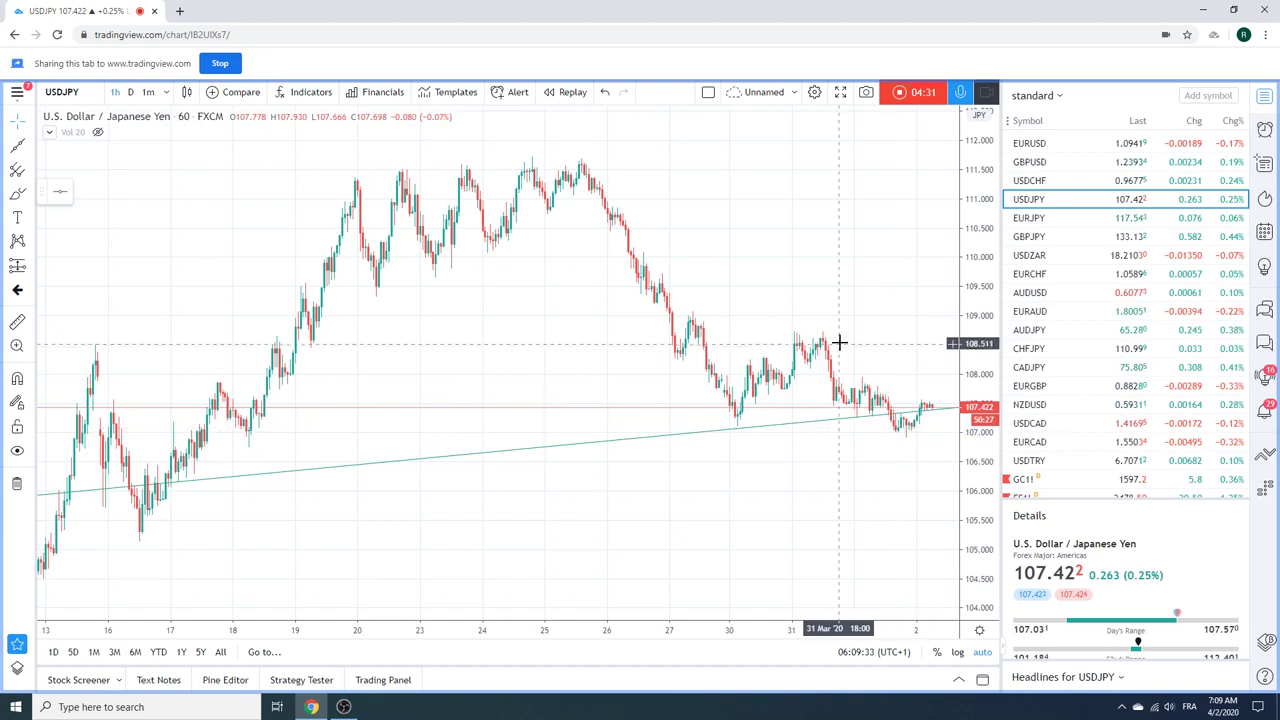
scroll(842, 335, down, 2)
scroll(840, 353, up, 2)
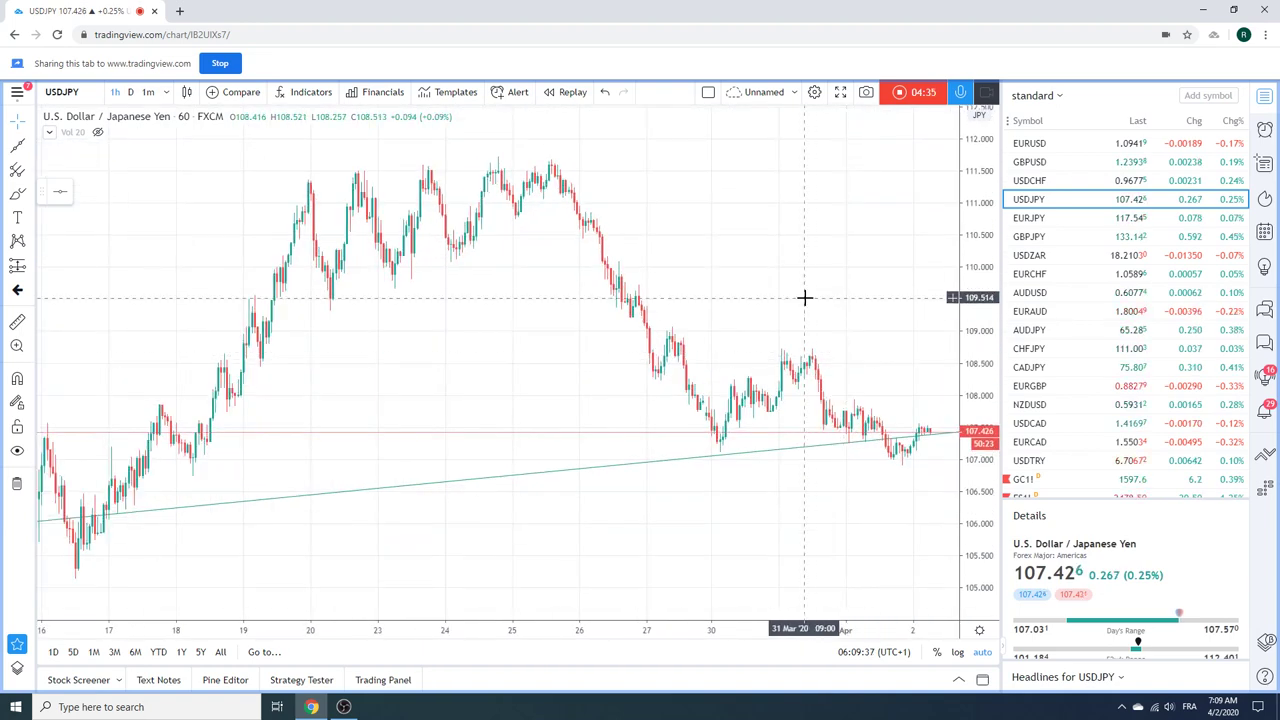
click(1031, 295)
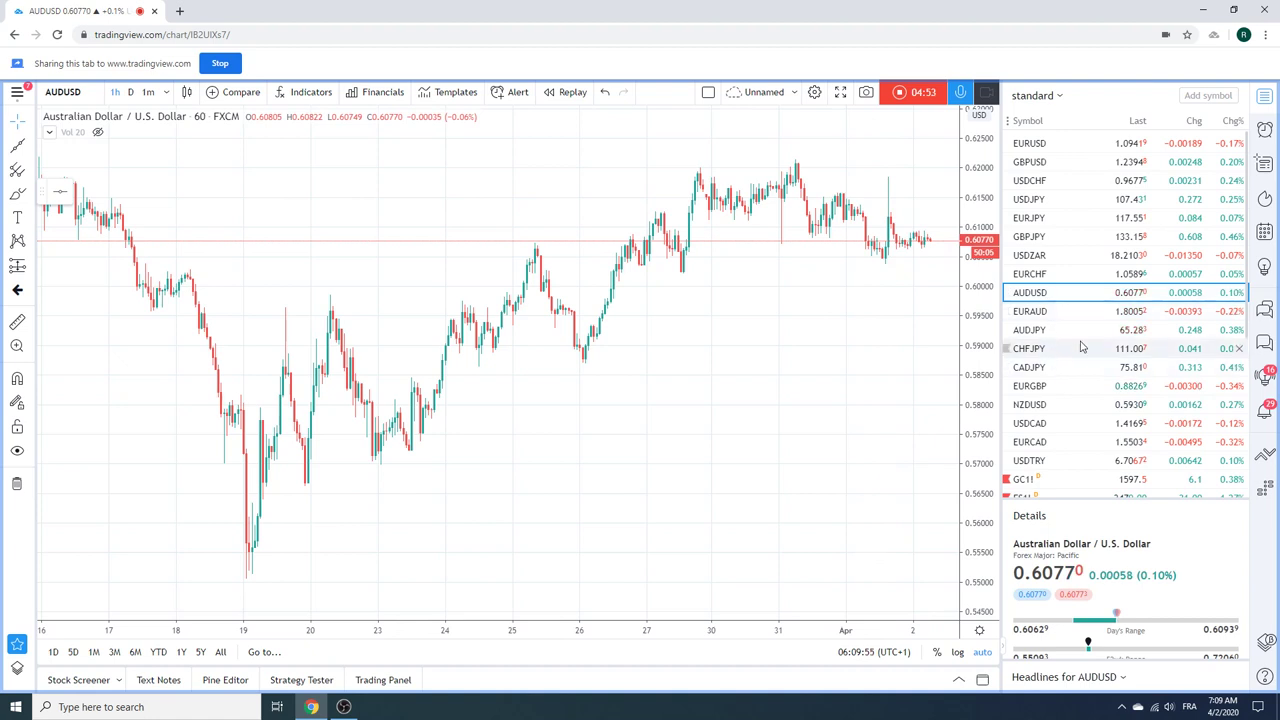
Load the EURJPY hourly chart and zoom out to cover early March to early April
scroll(1080, 346, down, 1)
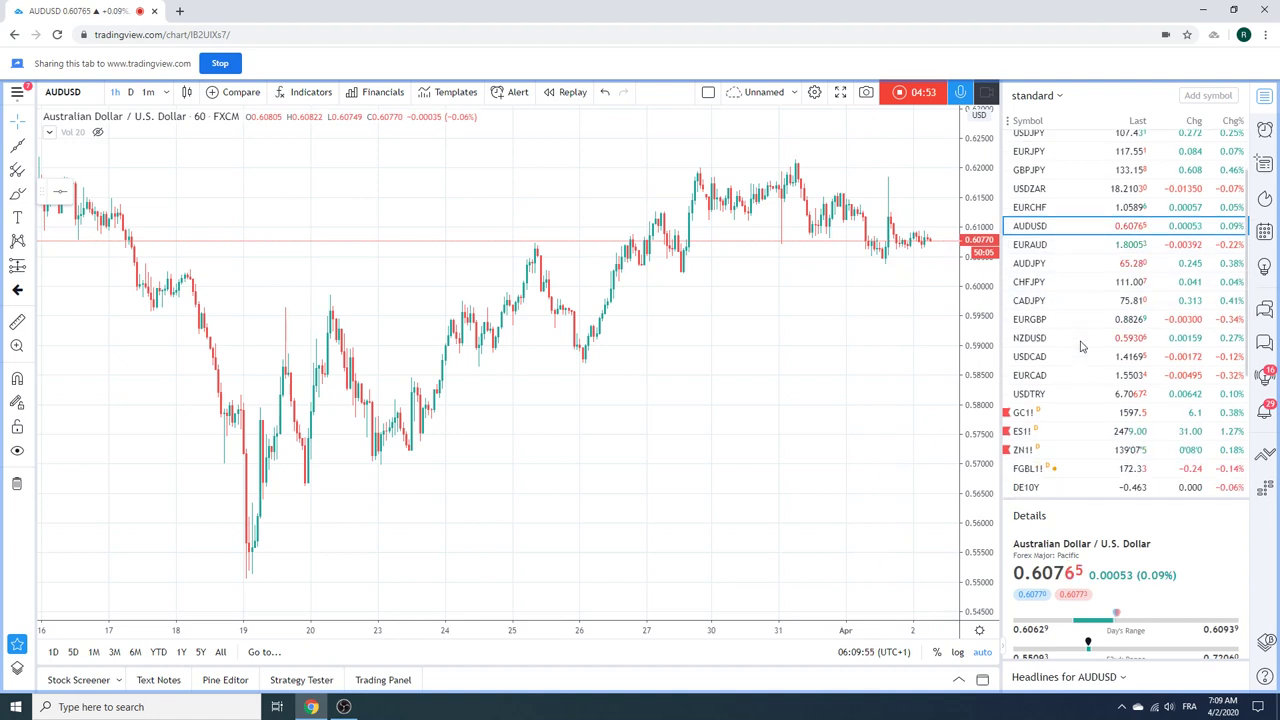
click(1030, 153)
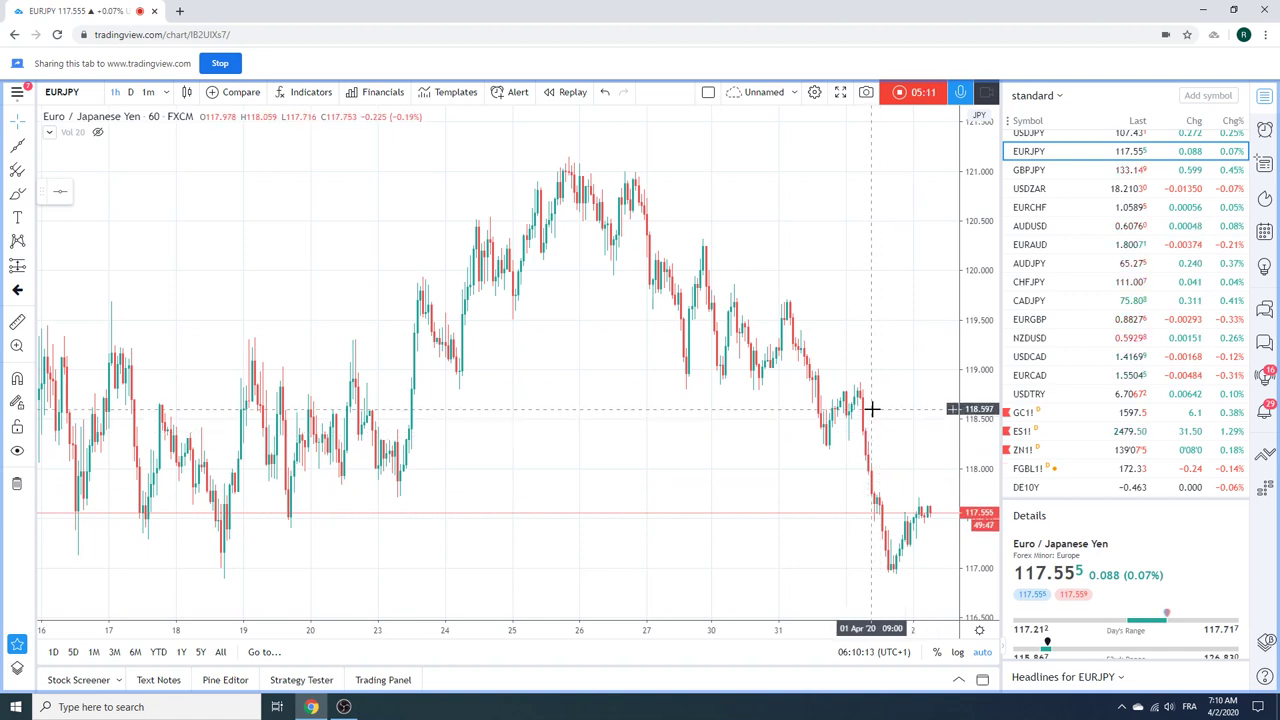
scroll(872, 409, down, 3)
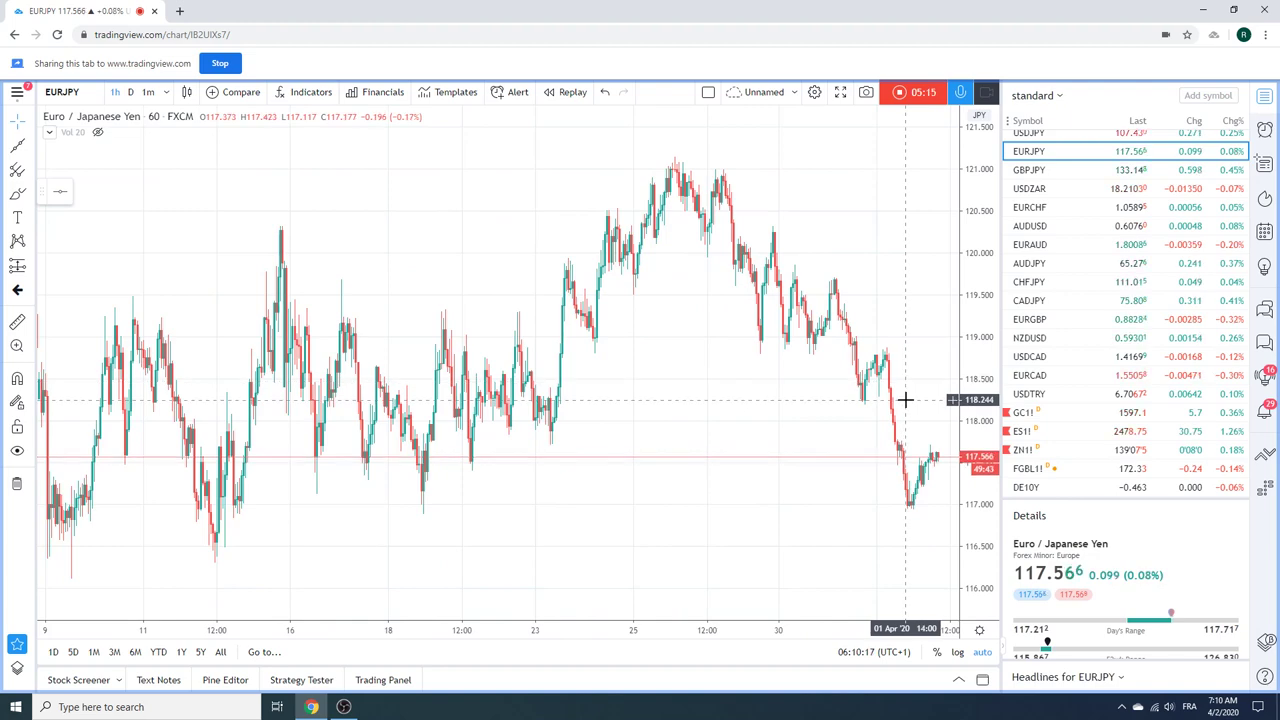
scroll(763, 400, down, 3)
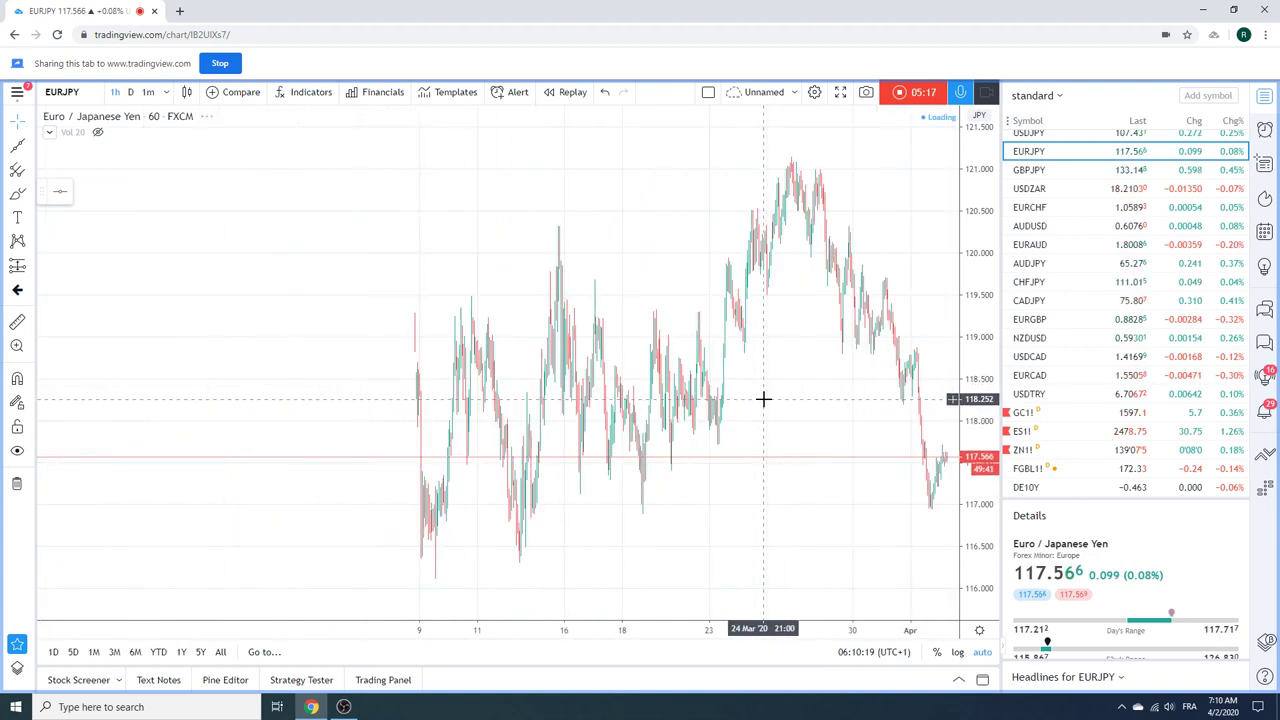
Switch EURJPY to daily candles and frame roughly August 2019 through April 2020
click(130, 91)
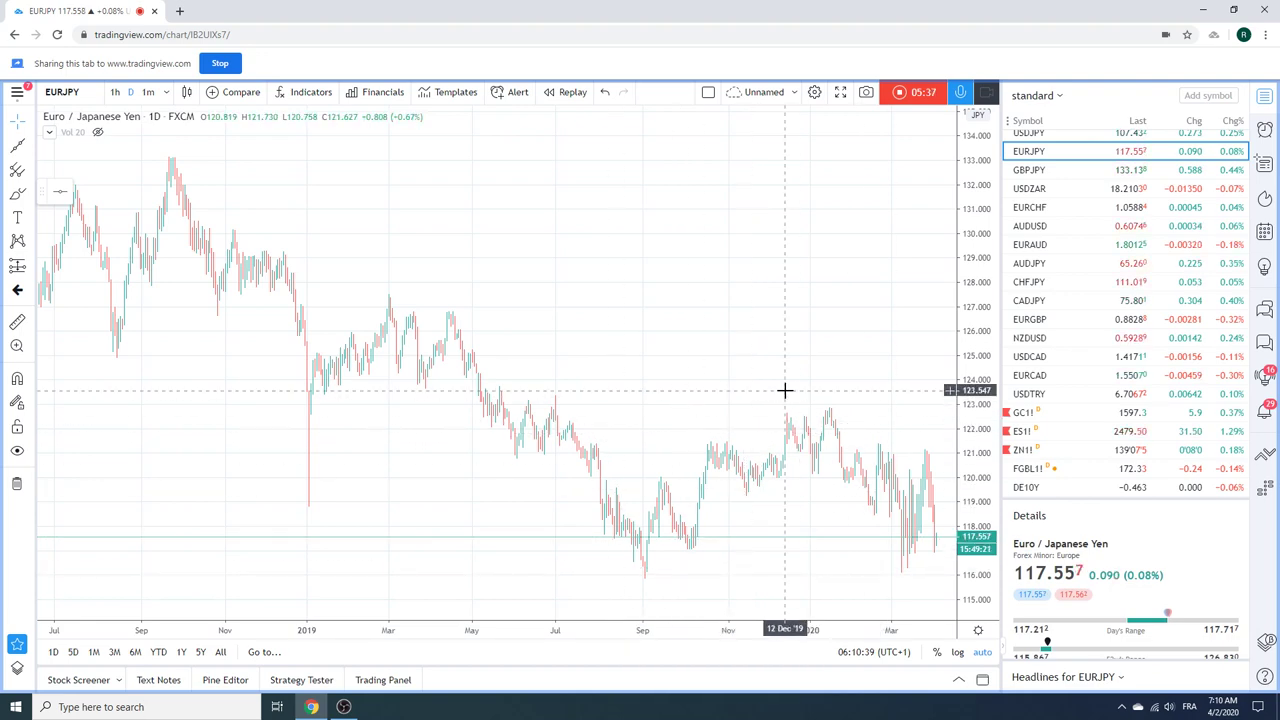
scroll(786, 389, up, 5)
scroll(1070, 340, up, 2)
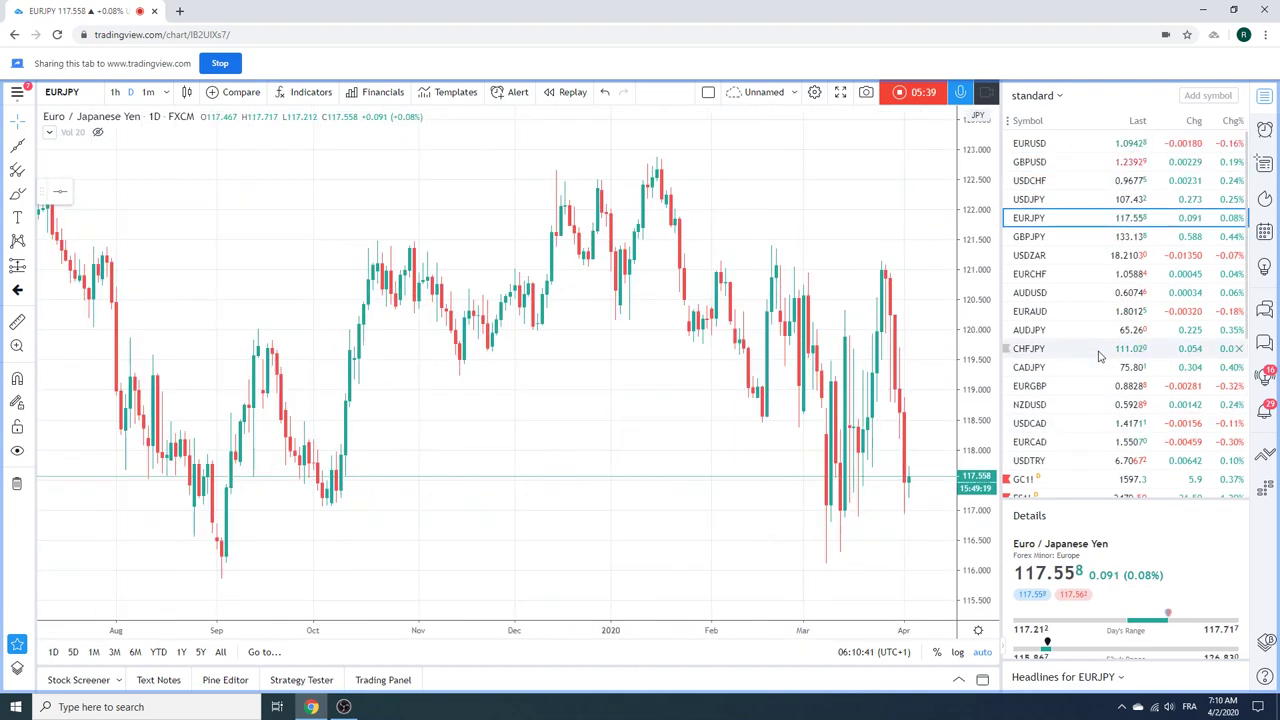
scroll(1108, 322, down, 2)
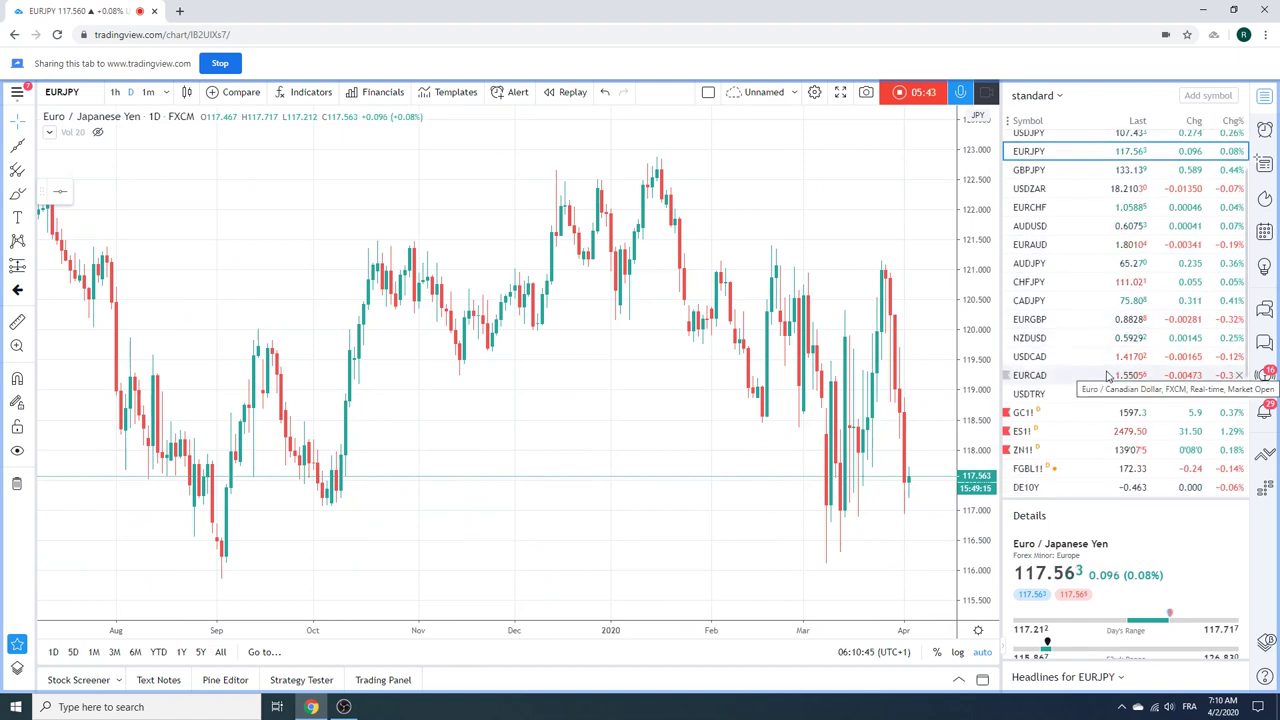
Load the USDZAR daily chart, zoom to its climb since February, and scroll the watchlist down
click(1045, 190)
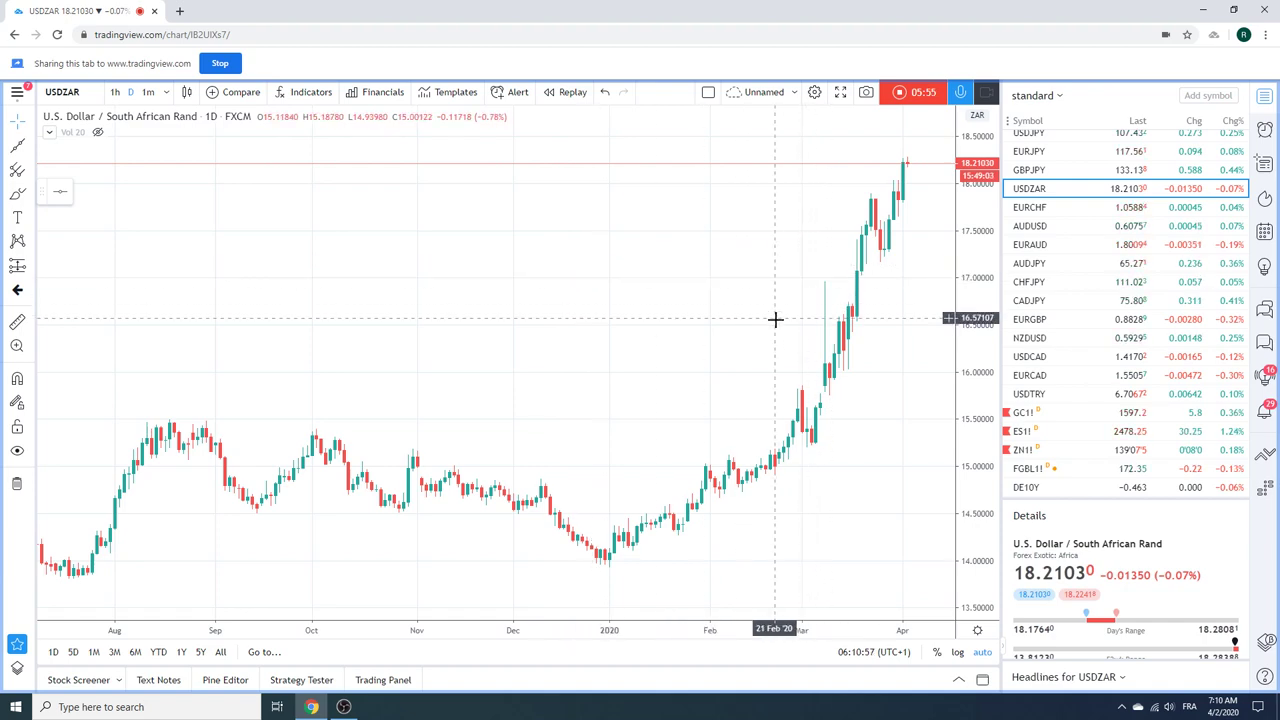
scroll(777, 320, down, 2)
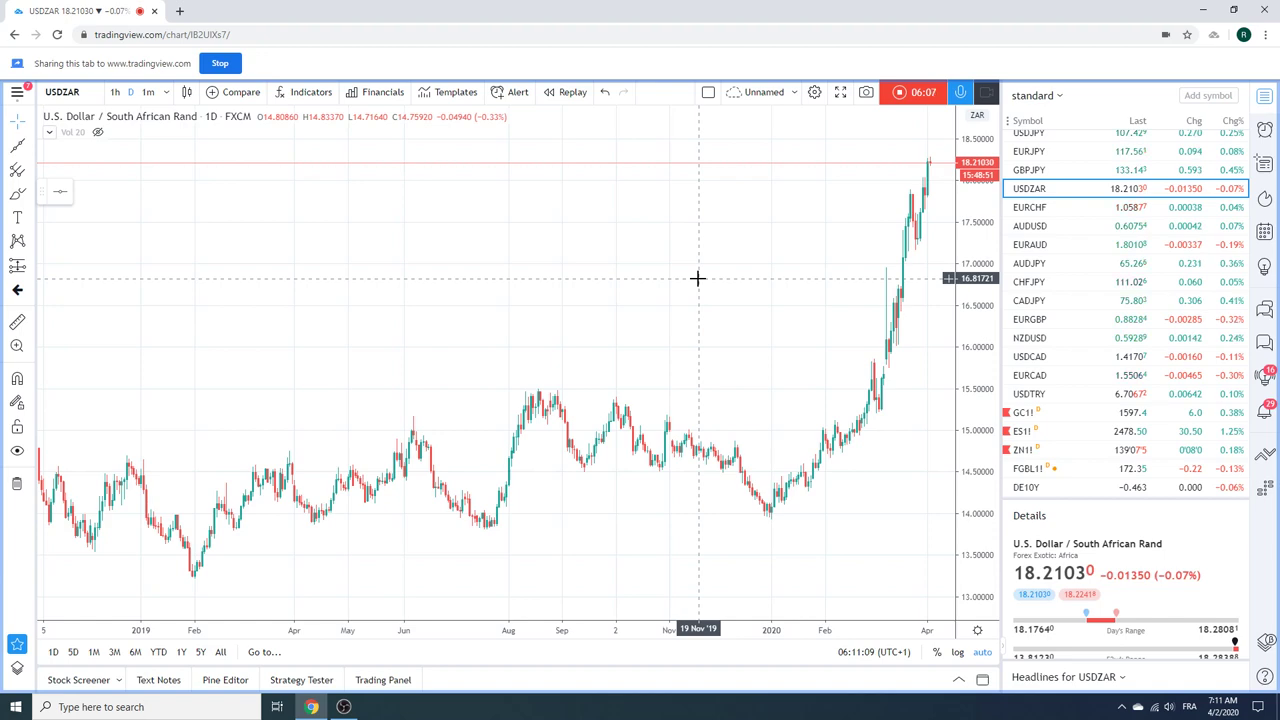
scroll(666, 289, up, 3)
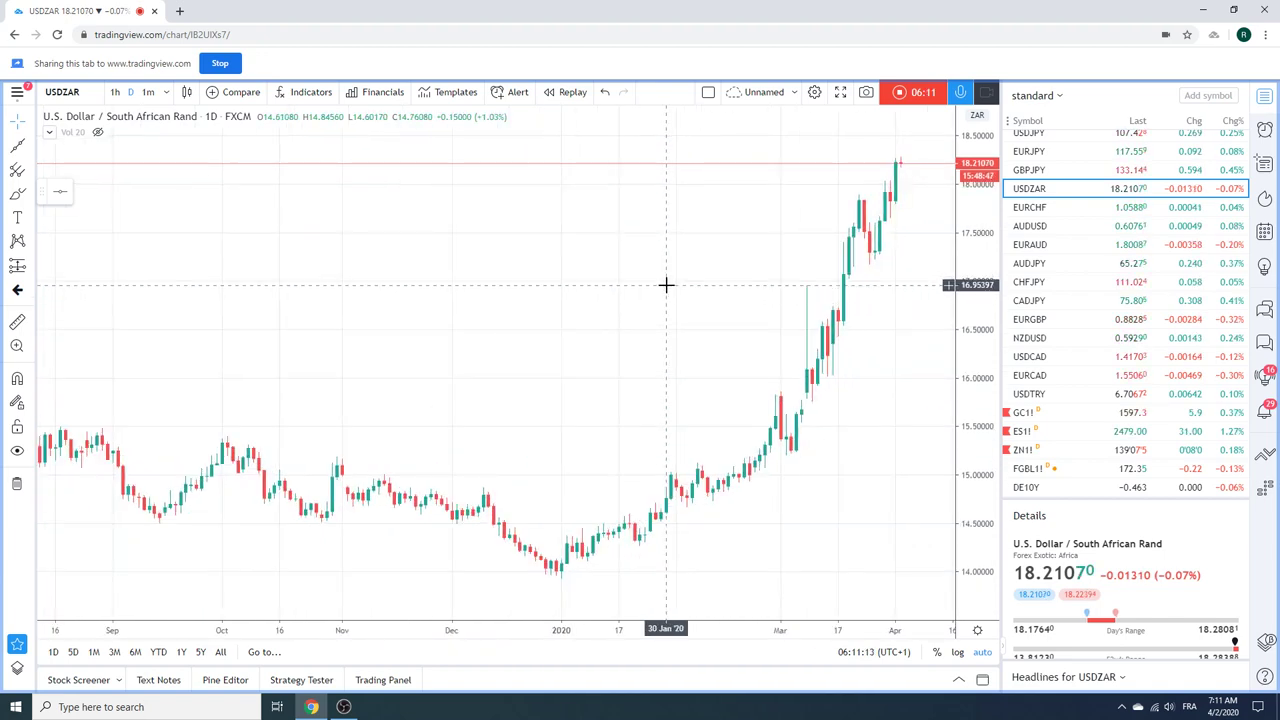
scroll(666, 285, down, 1)
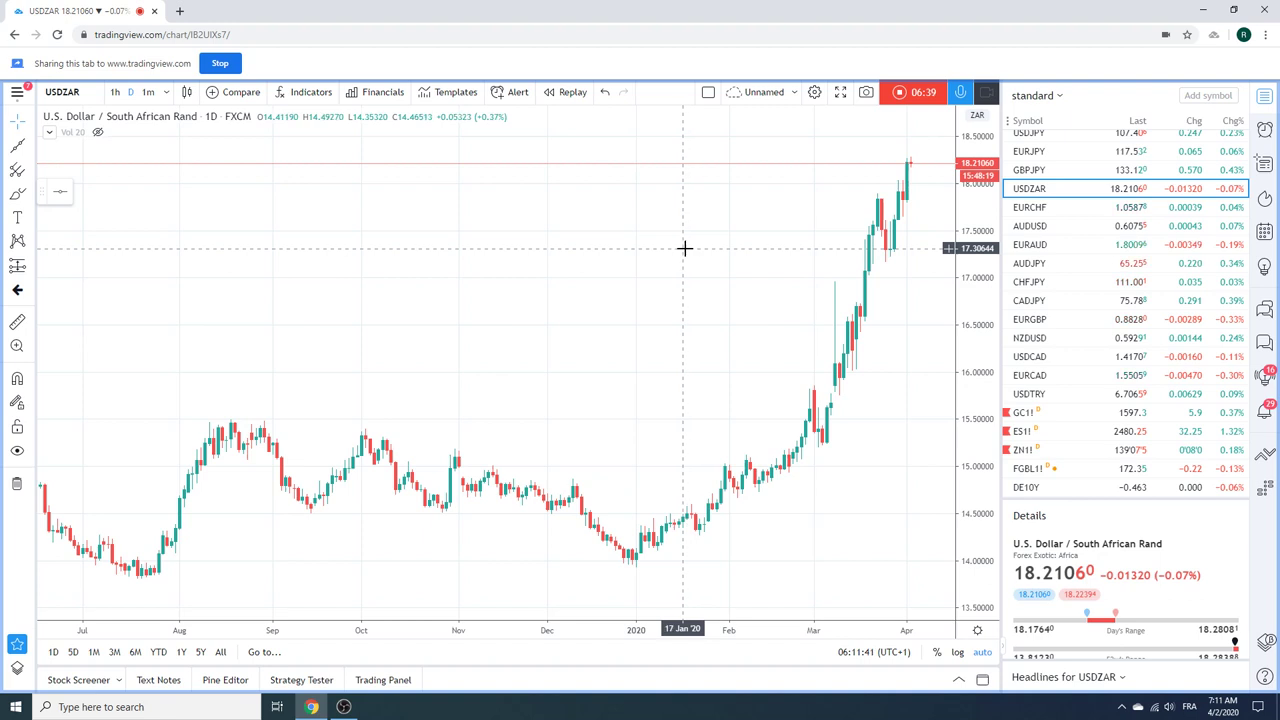
scroll(1077, 289, down, 5)
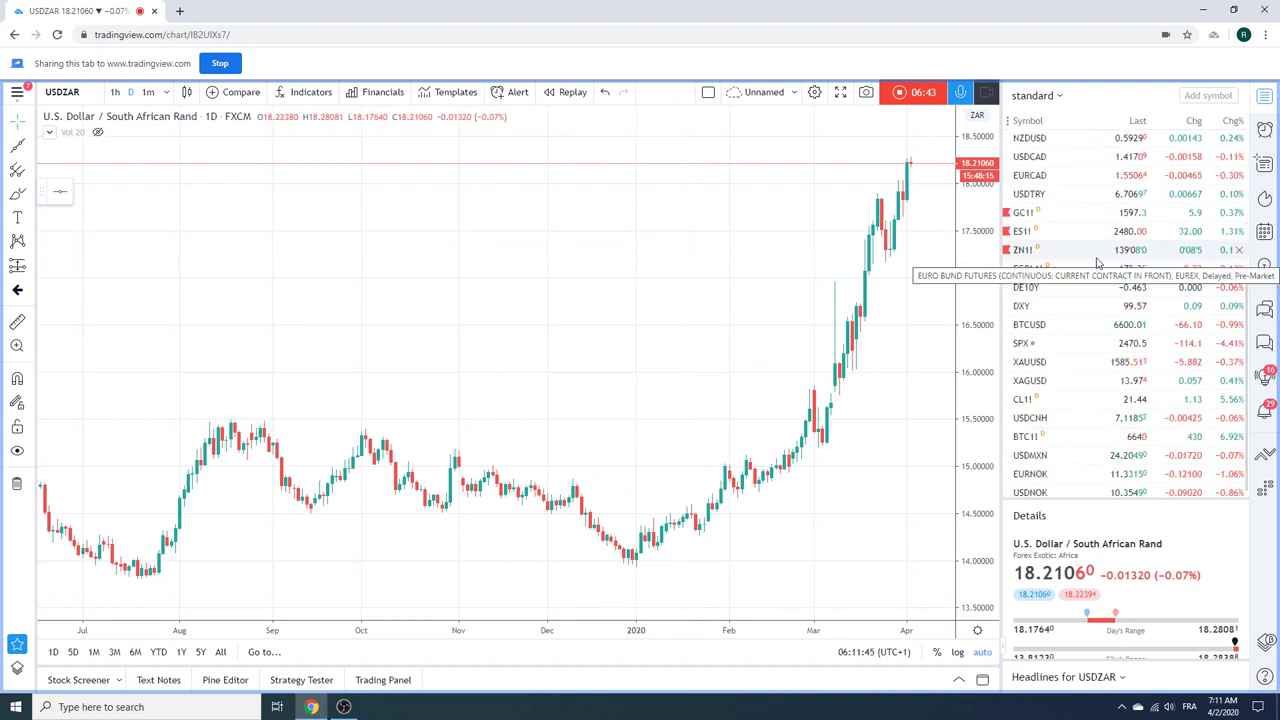
Load the FGBL1! daily chart, zoom to its March drop and rebound, and scroll the watchlist
click(1030, 270)
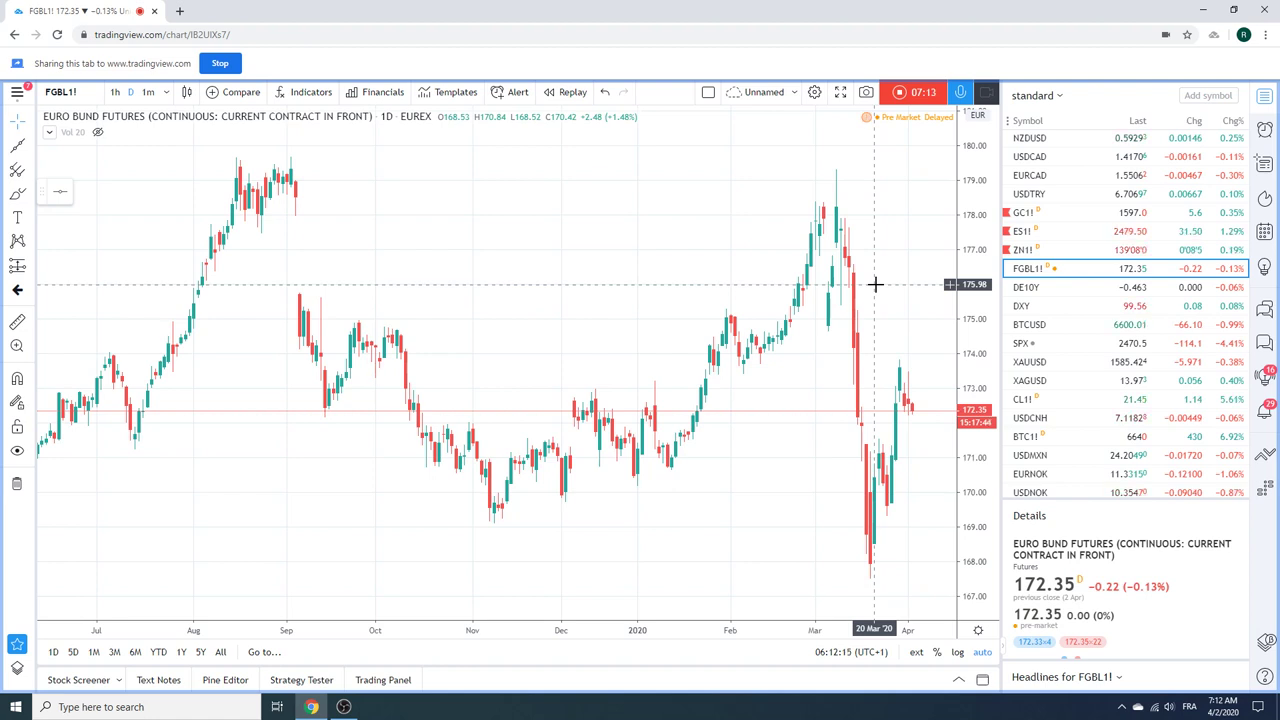
scroll(830, 315, up, 2)
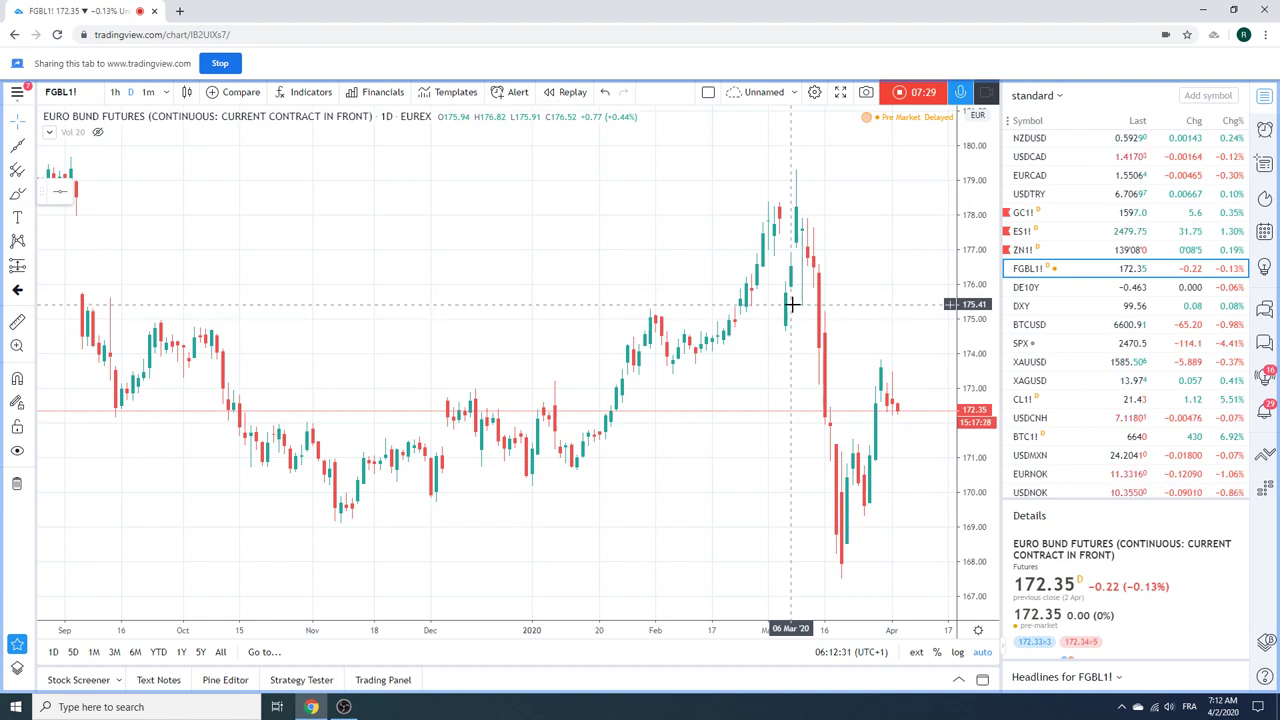
scroll(791, 305, down, 1)
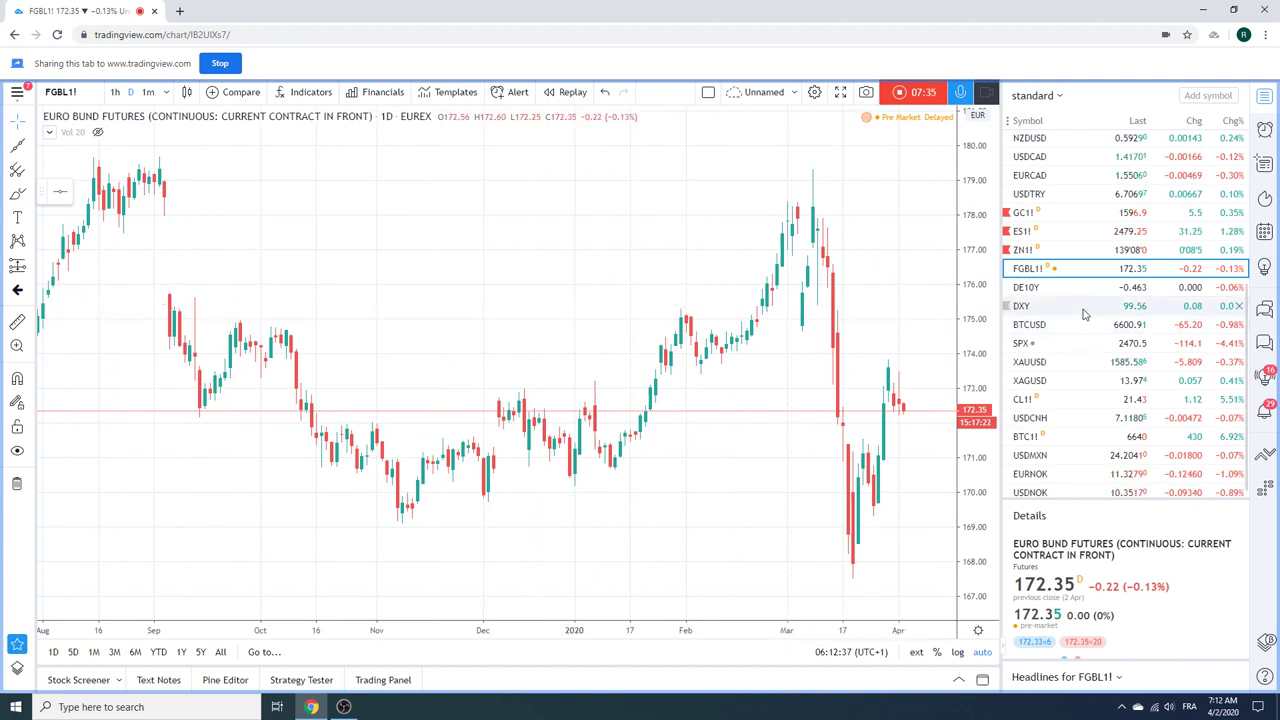
scroll(1083, 318, down, 1)
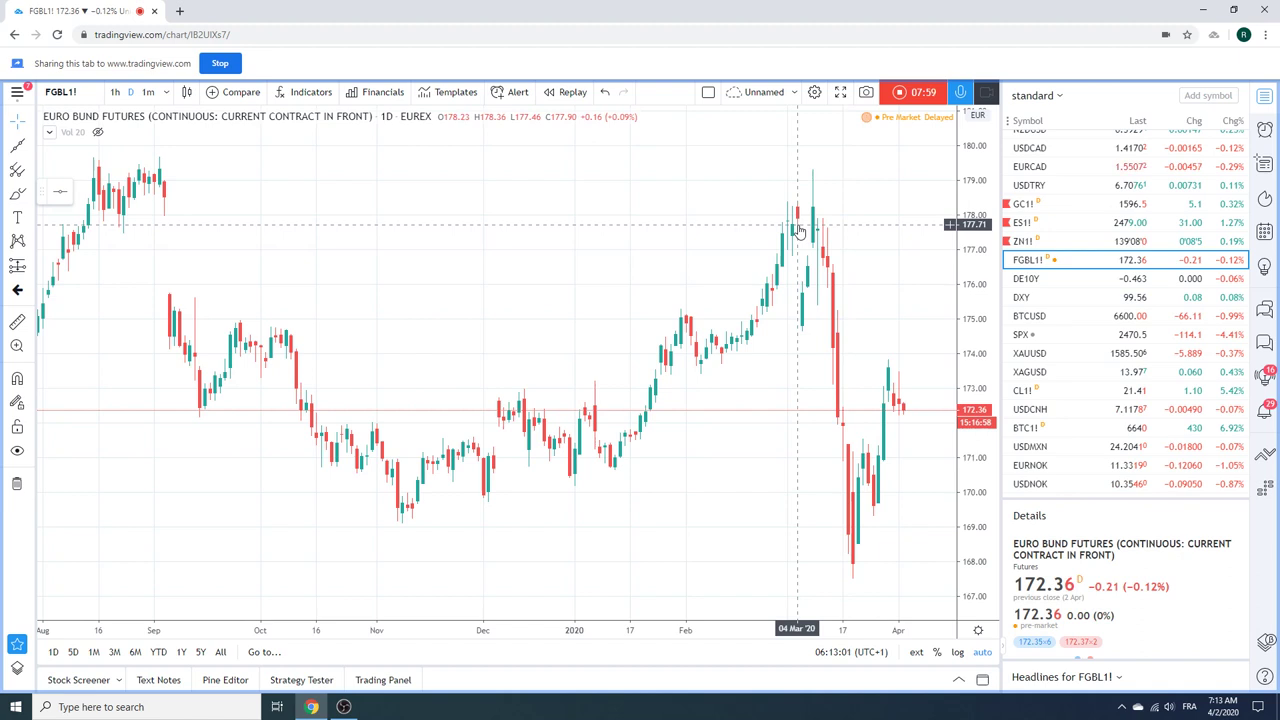
scroll(1076, 315, up, 5)
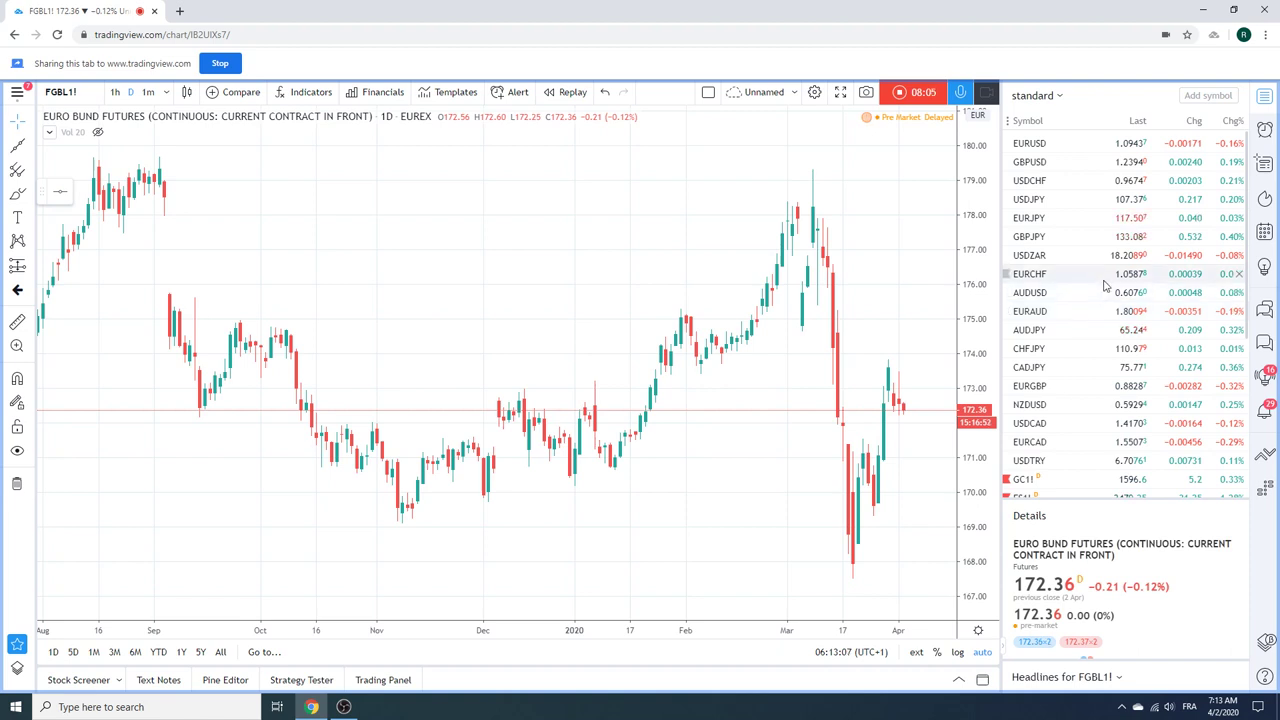
scroll(1078, 380, down, 5)
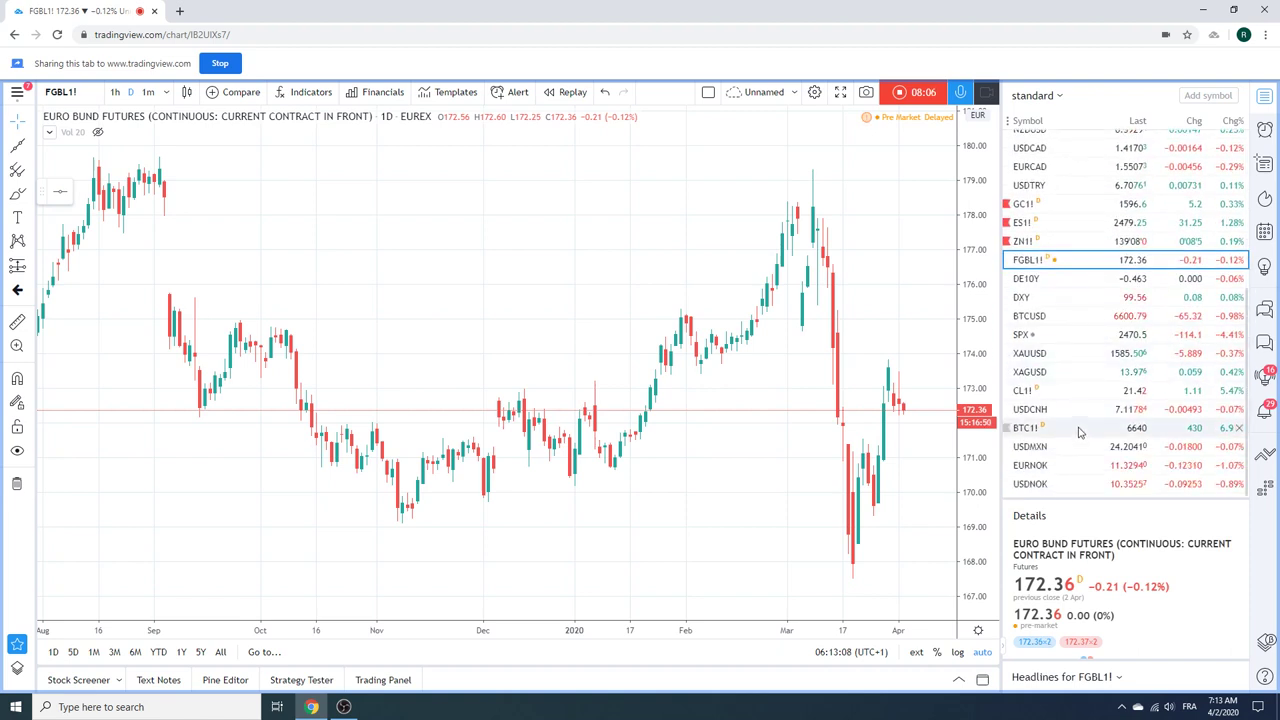
Display the daily USDNOK chart on FXCM from the bottom of the watchlist
click(1069, 486)
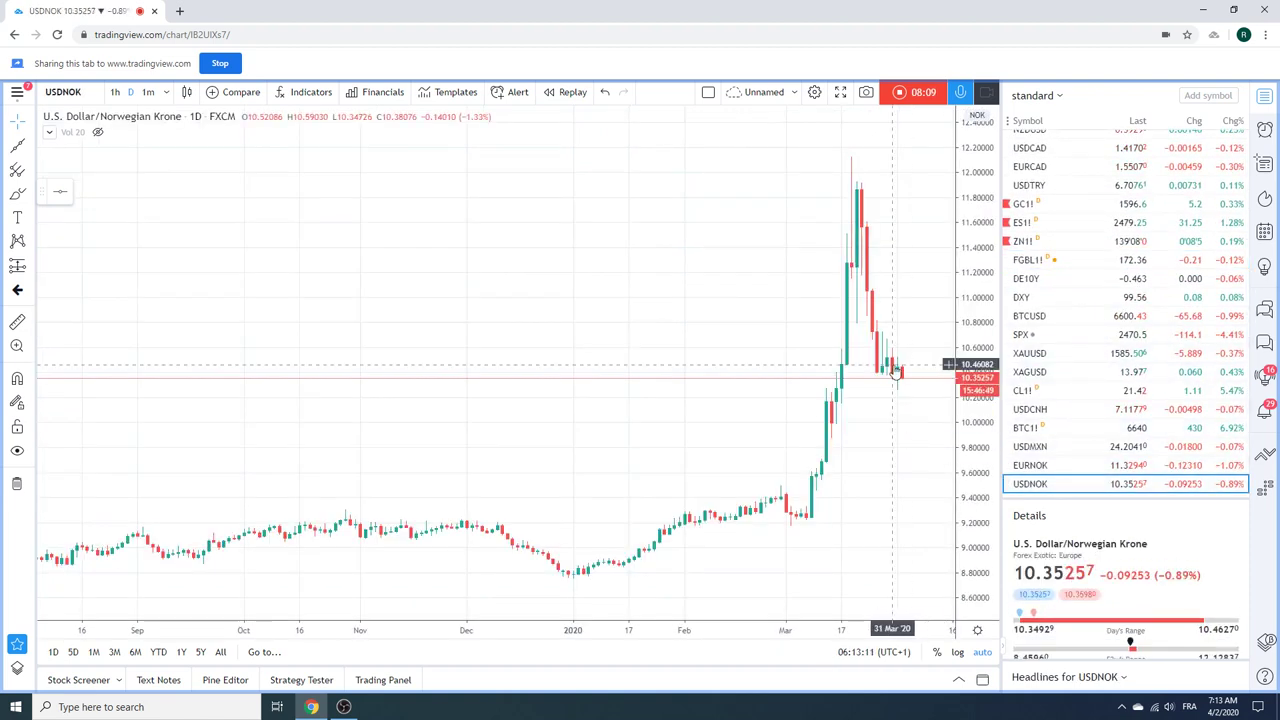